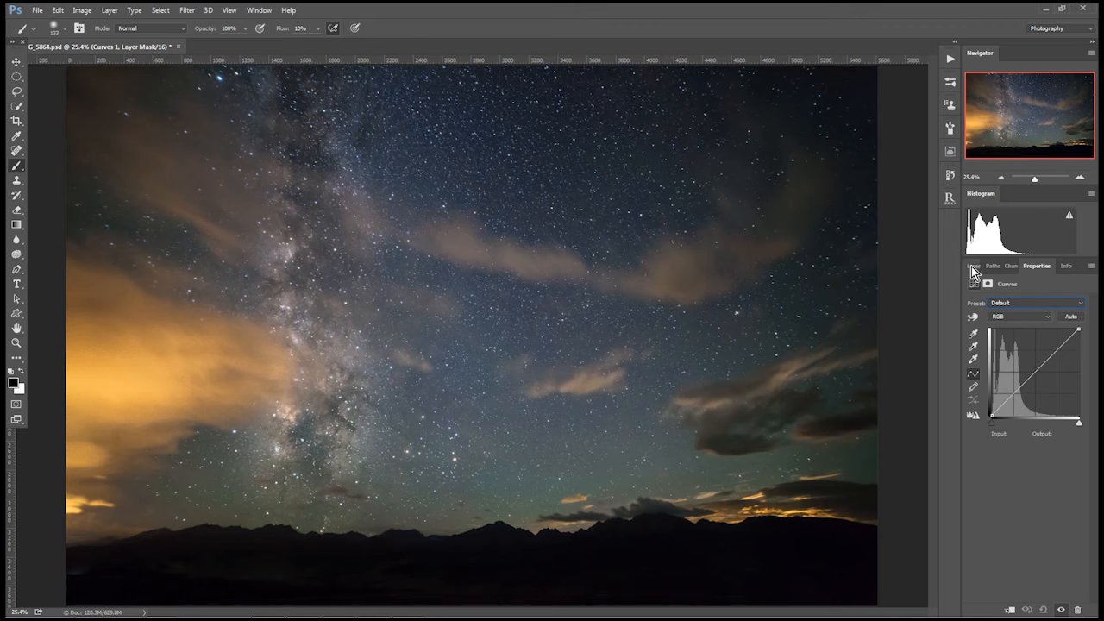
double_click(991, 333)
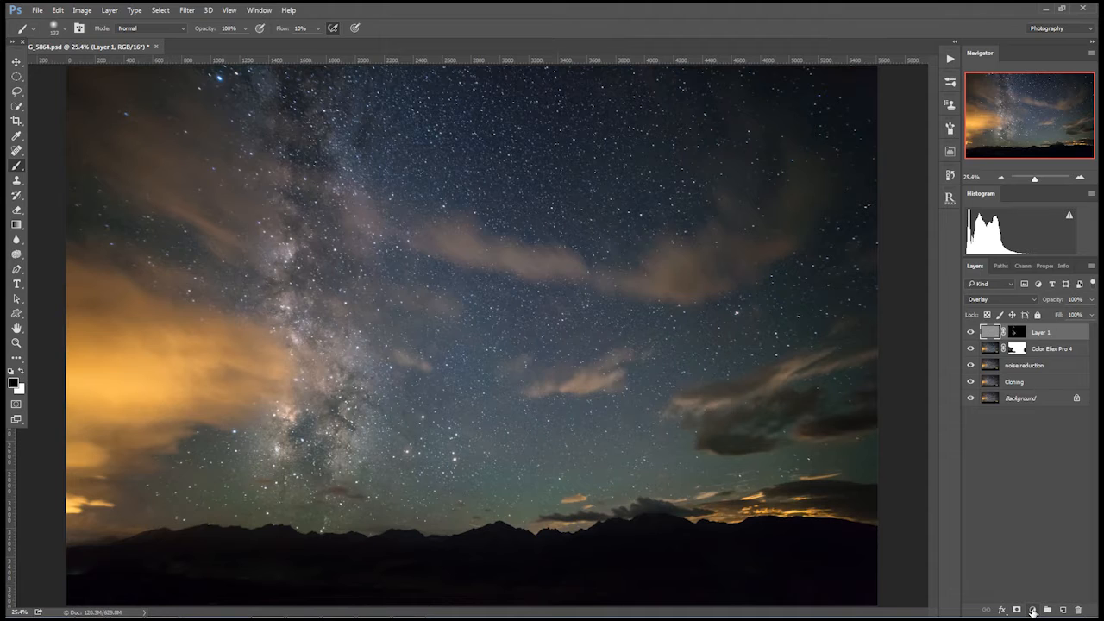
click(1034, 611)
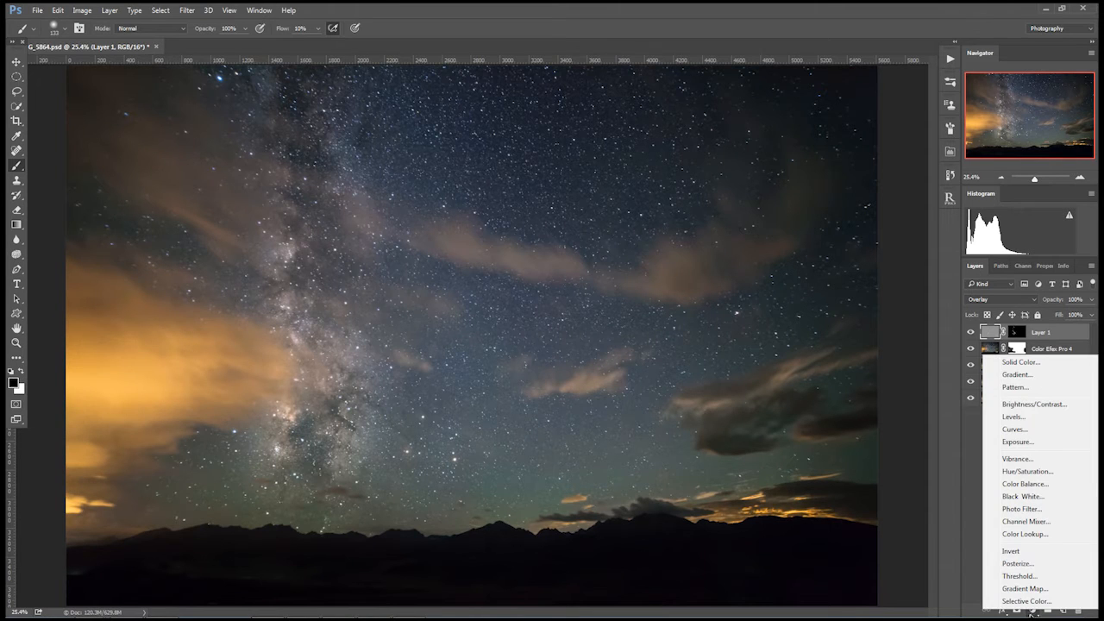
click(978, 527)
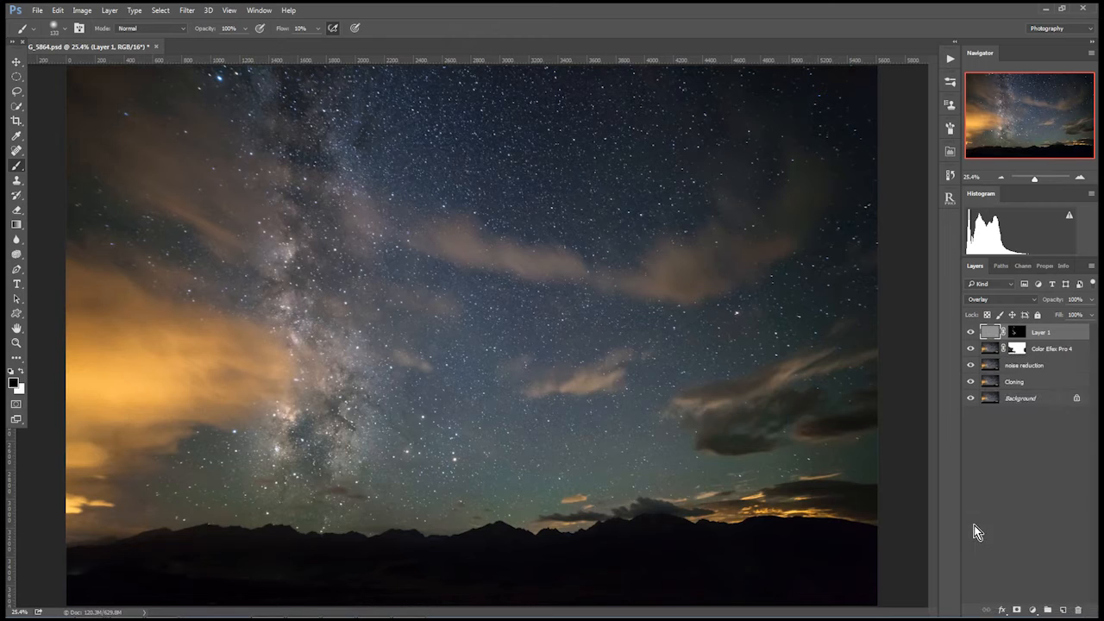
Add a Curves adjustment layer above Layer 1 with the Linear Contrast (RGB) preset and compare the image with and without it
click(1034, 611)
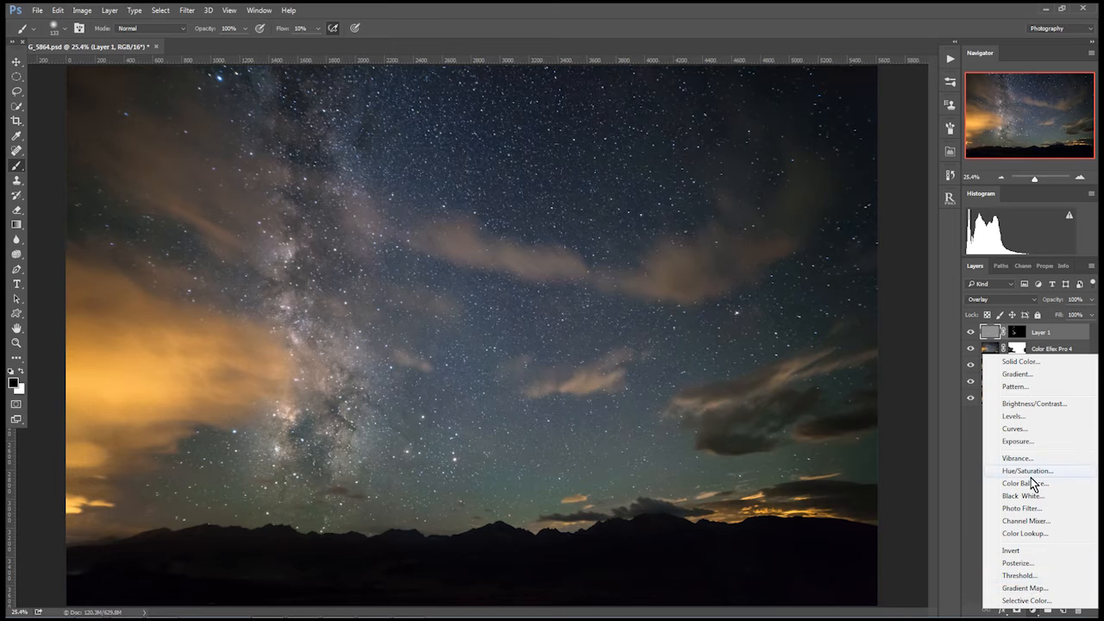
click(1020, 429)
click(1012, 303)
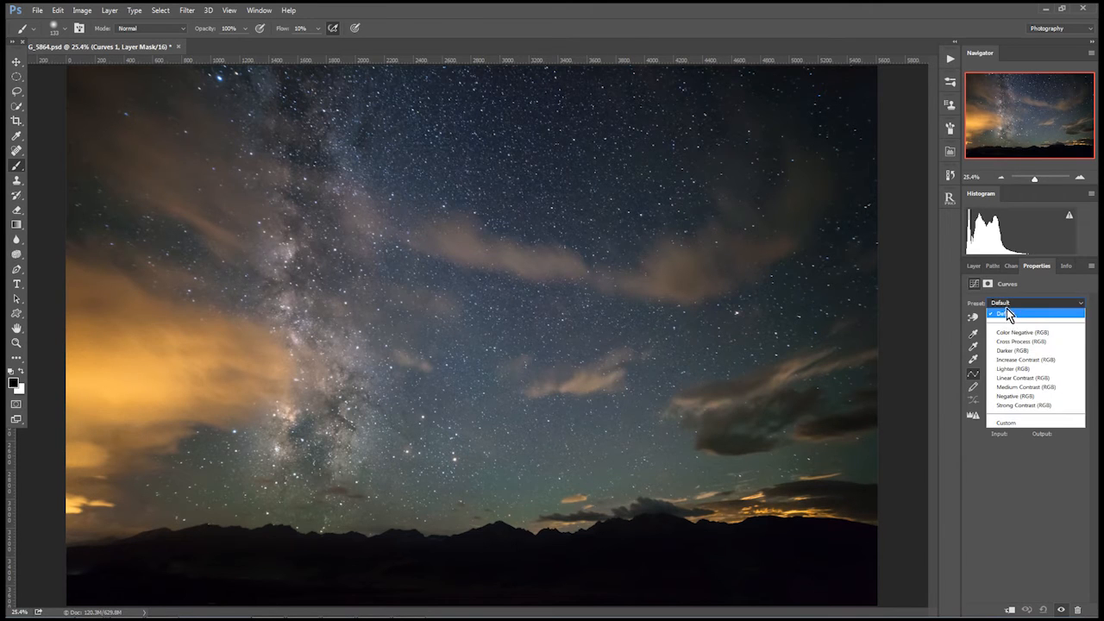
click(1024, 379)
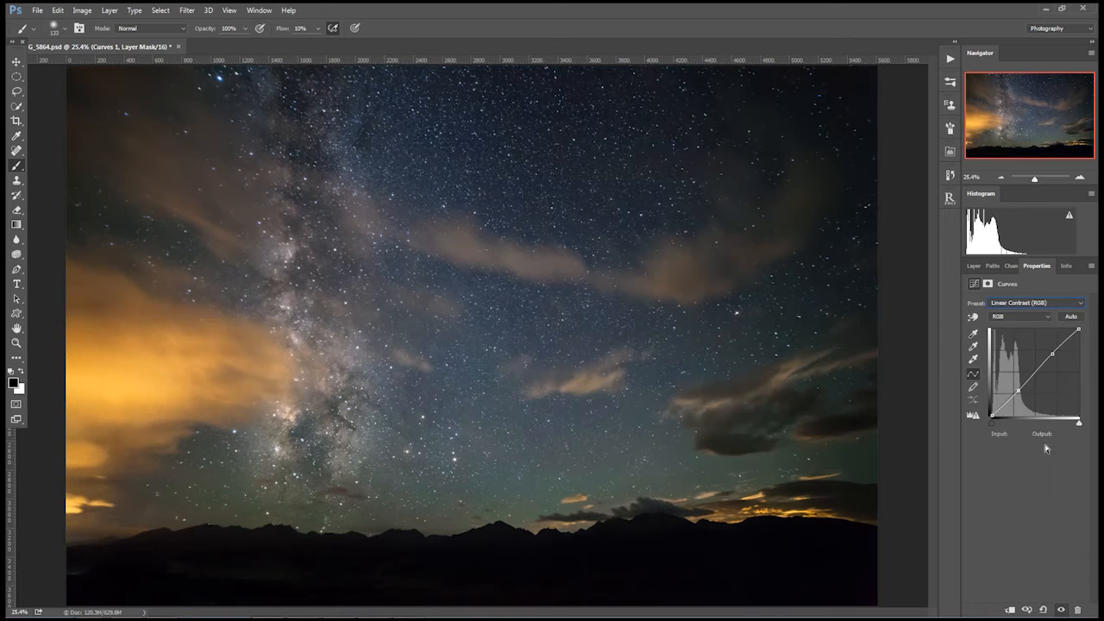
click(975, 266)
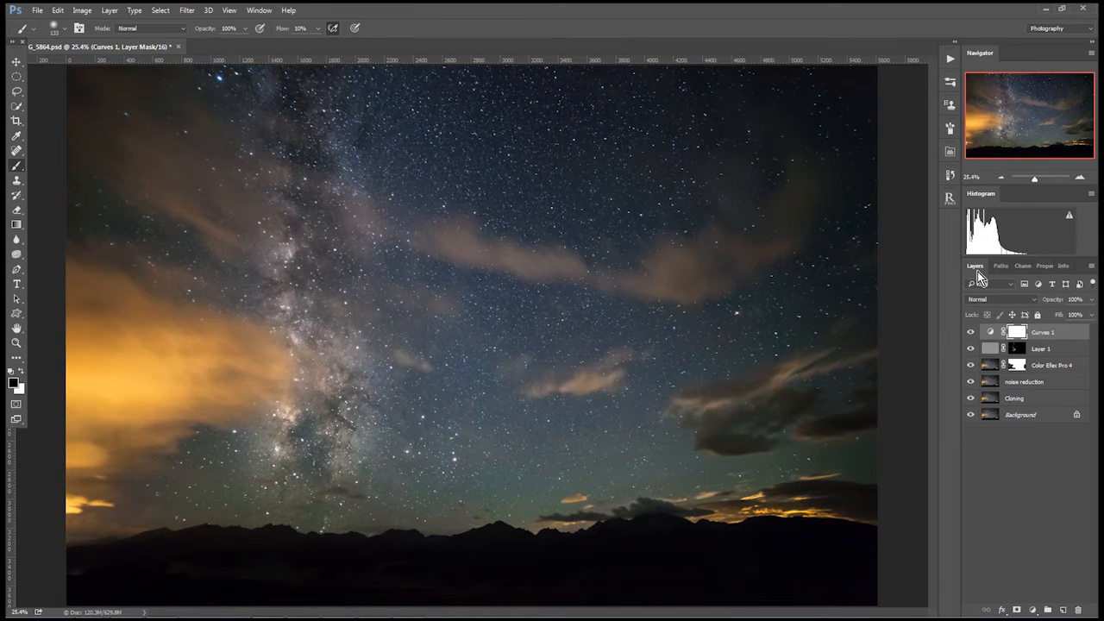
click(971, 333)
click(971, 333)
click(970, 333)
click(971, 333)
Reduce the opacity of Layer 1, comparing the image with the layer hidden and shown to judge the strength
click(989, 351)
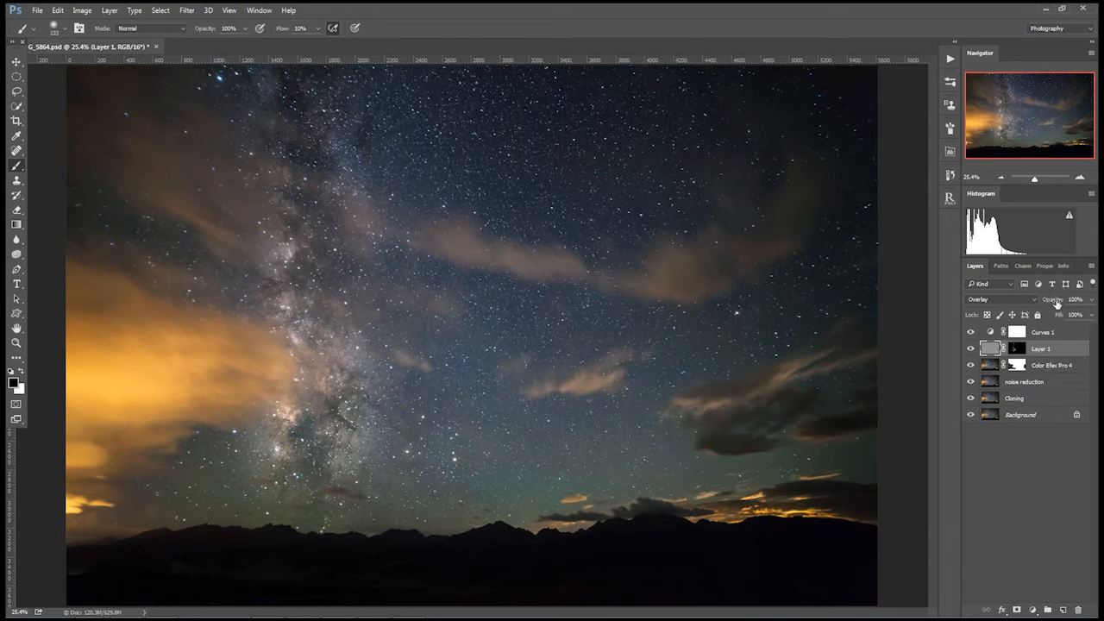
drag(1054, 300, 1035, 302)
click(973, 350)
click(973, 350)
drag(1047, 300, 1054, 300)
click(971, 350)
click(972, 349)
click(971, 350)
click(971, 348)
Compare the image with and without Curves 1, and raise its upper curve point to input 170, output 195 to brighten the highlights
click(982, 335)
click(971, 333)
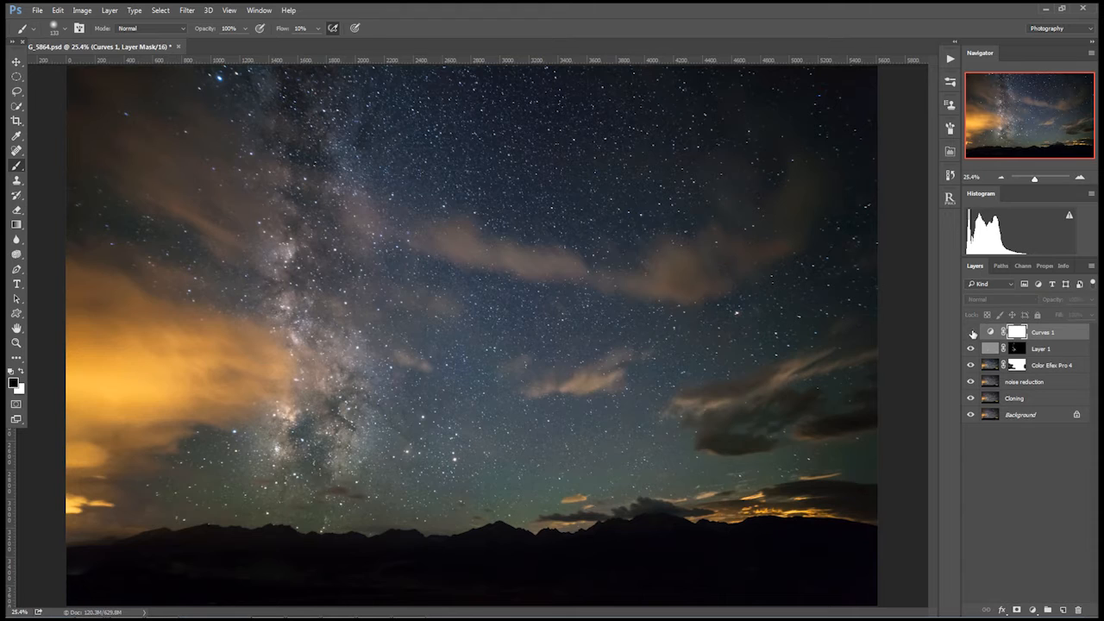
click(971, 333)
click(971, 334)
click(971, 333)
double_click(991, 332)
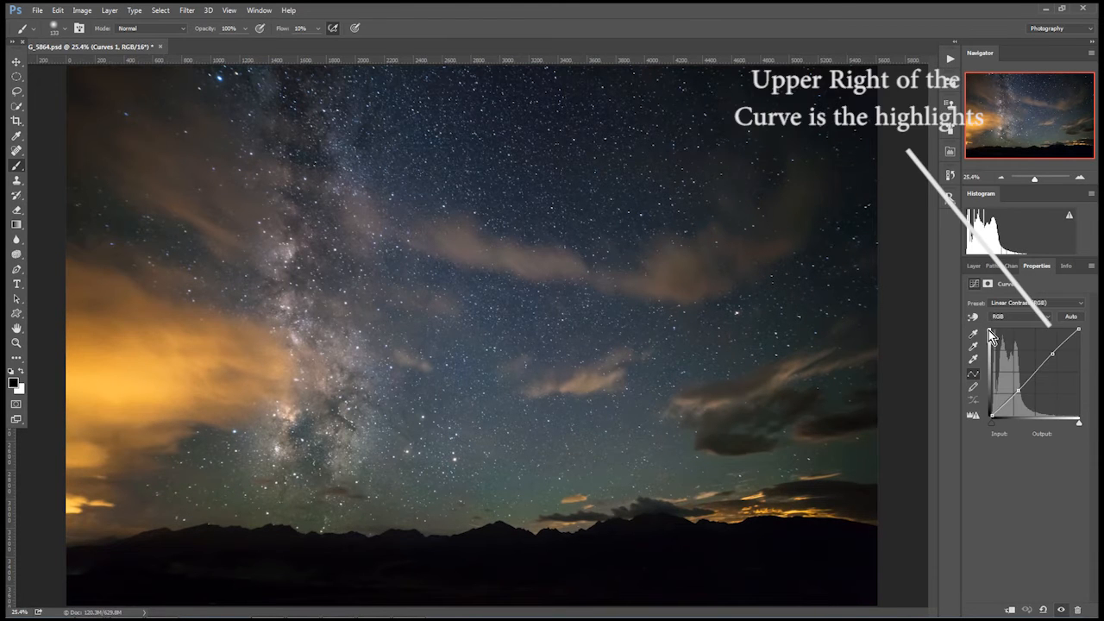
drag(1053, 353, 1050, 349)
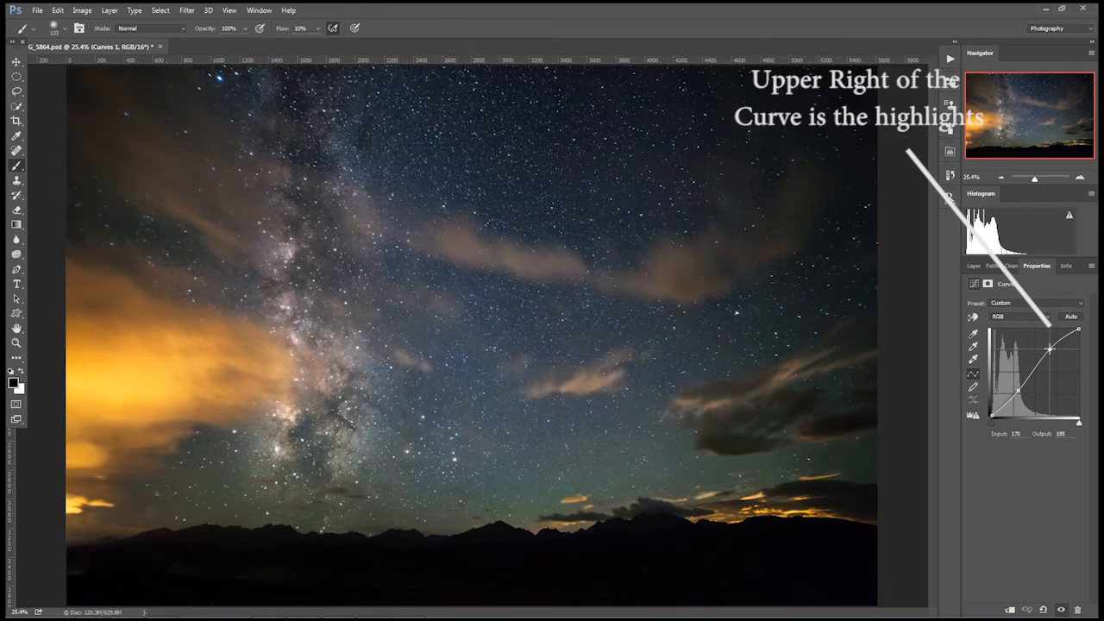
click(974, 265)
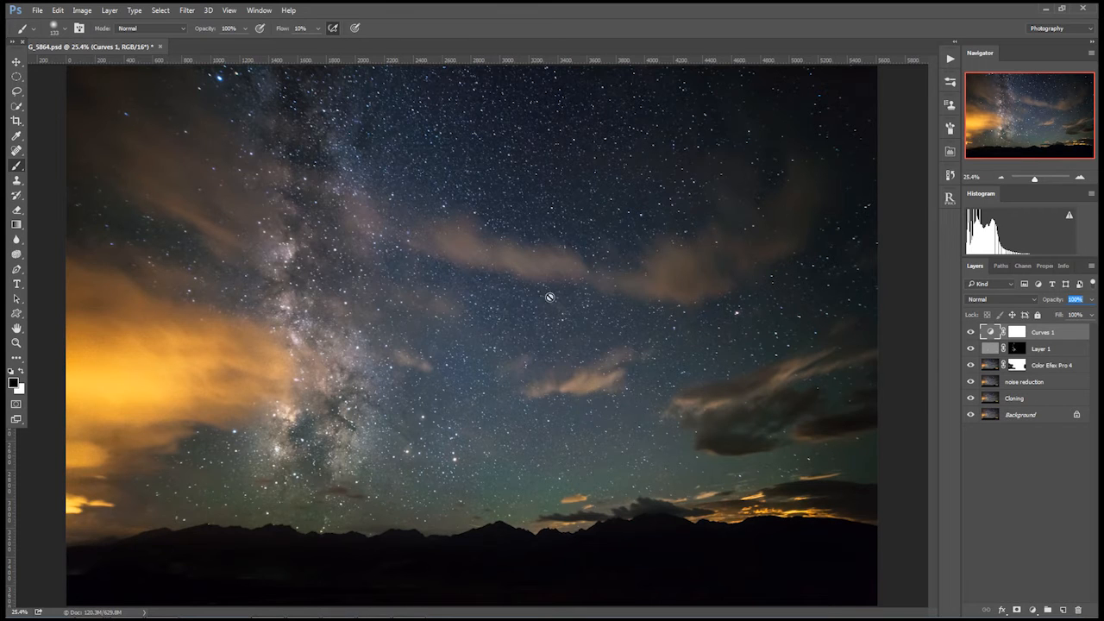
Mask Curves 1 off the dark foreground with linear black-to-transparent gradients up to the mountain horizon, and check the coverage with the mask overlay
click(1017, 332)
click(15, 224)
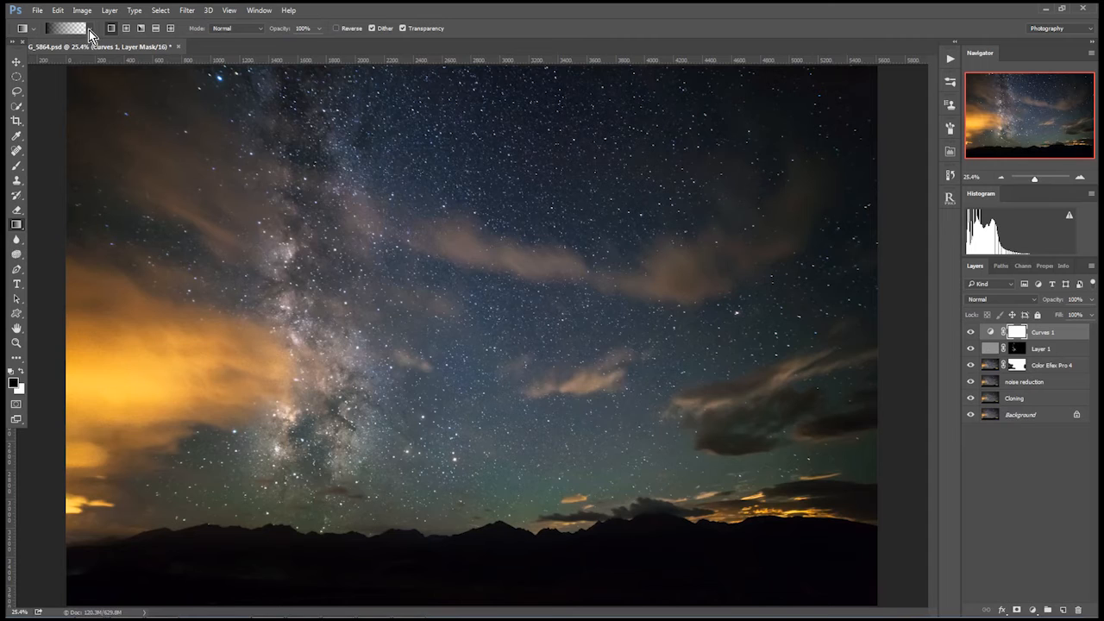
click(89, 31)
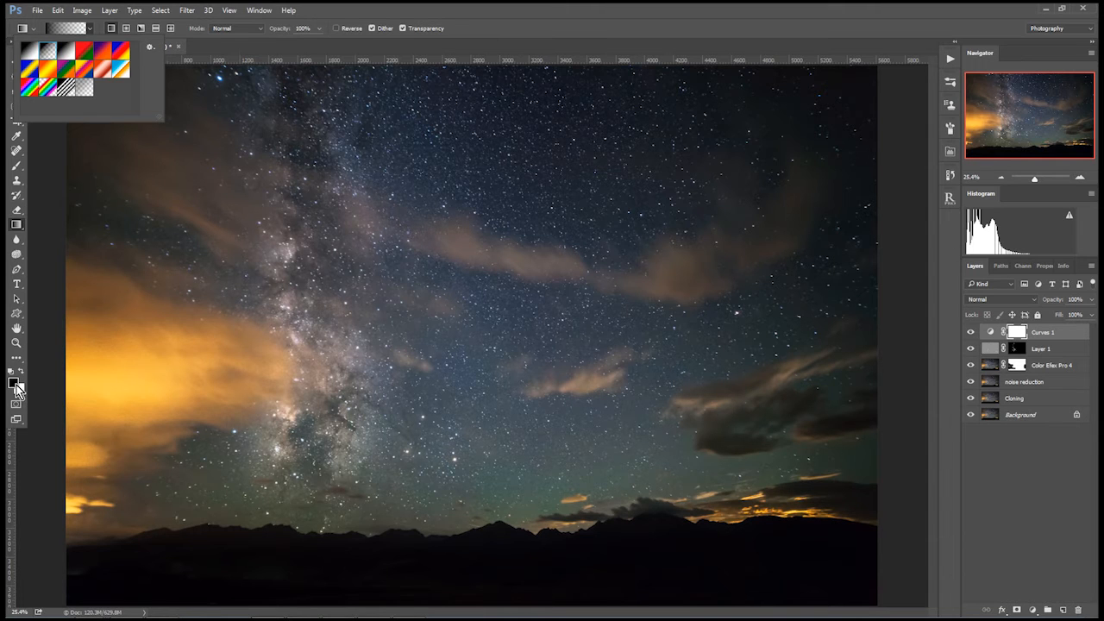
click(504, 597)
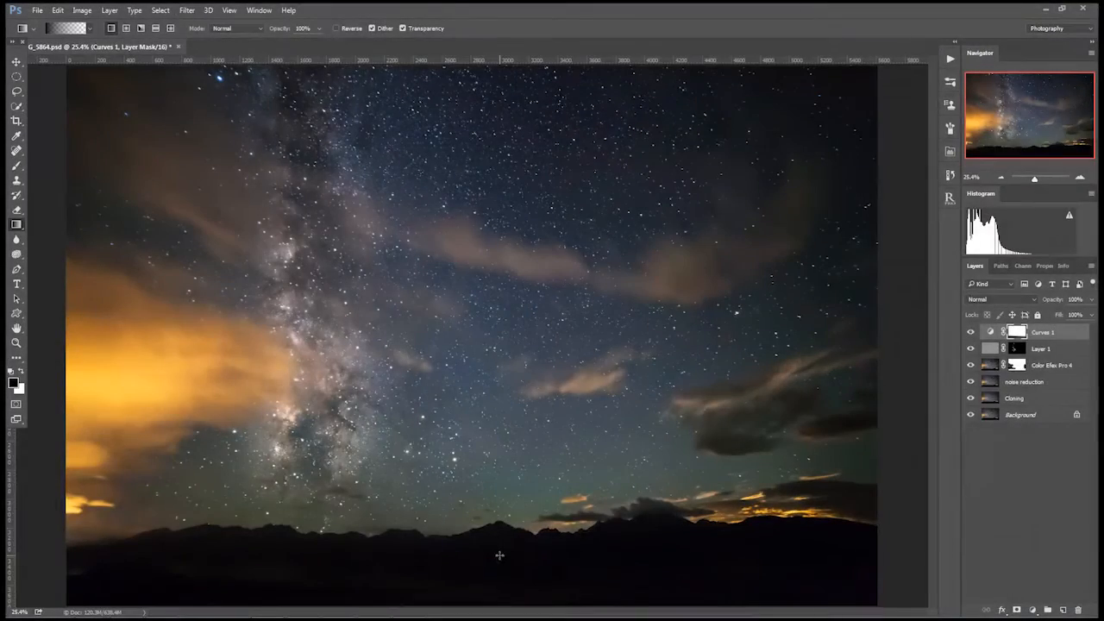
drag(500, 528, 500, 556)
drag(803, 559, 795, 520)
alt+shift+click(1021, 340)
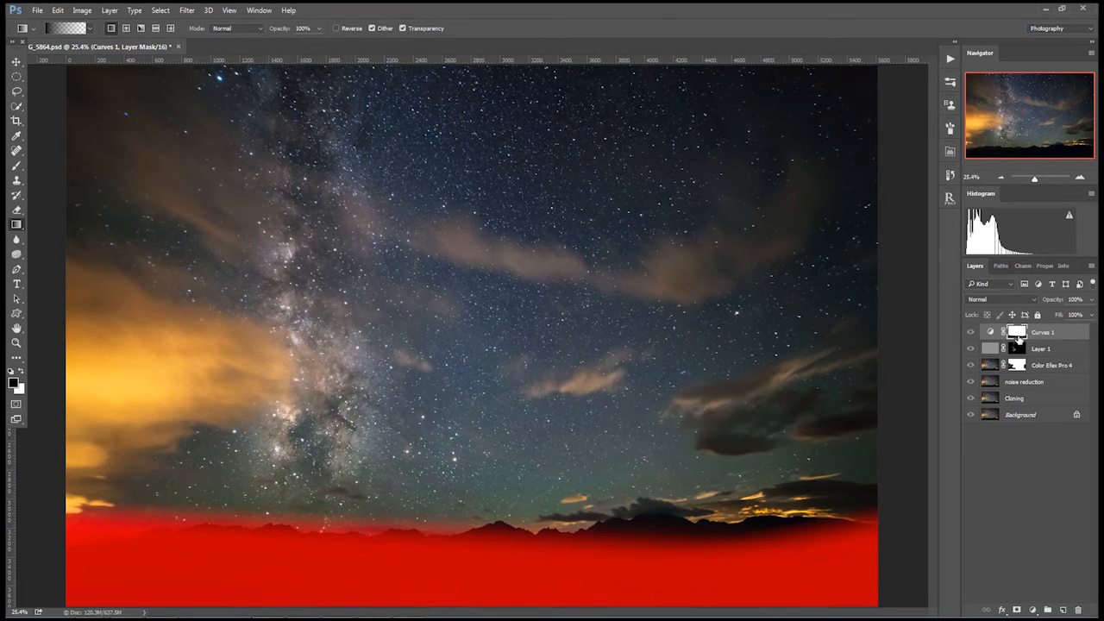
alt+shift+click(1019, 341)
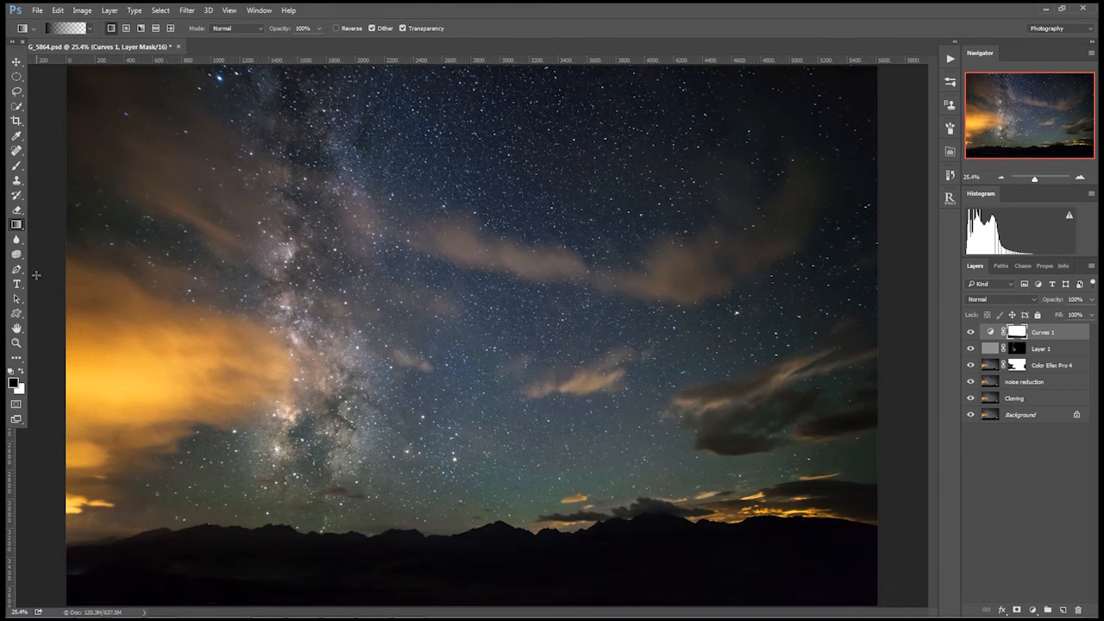
Paint black on the Curves 1 mask over the bright orange cloud with a size 432 soft brush at 10% flow, using the mask overlay
click(16, 166)
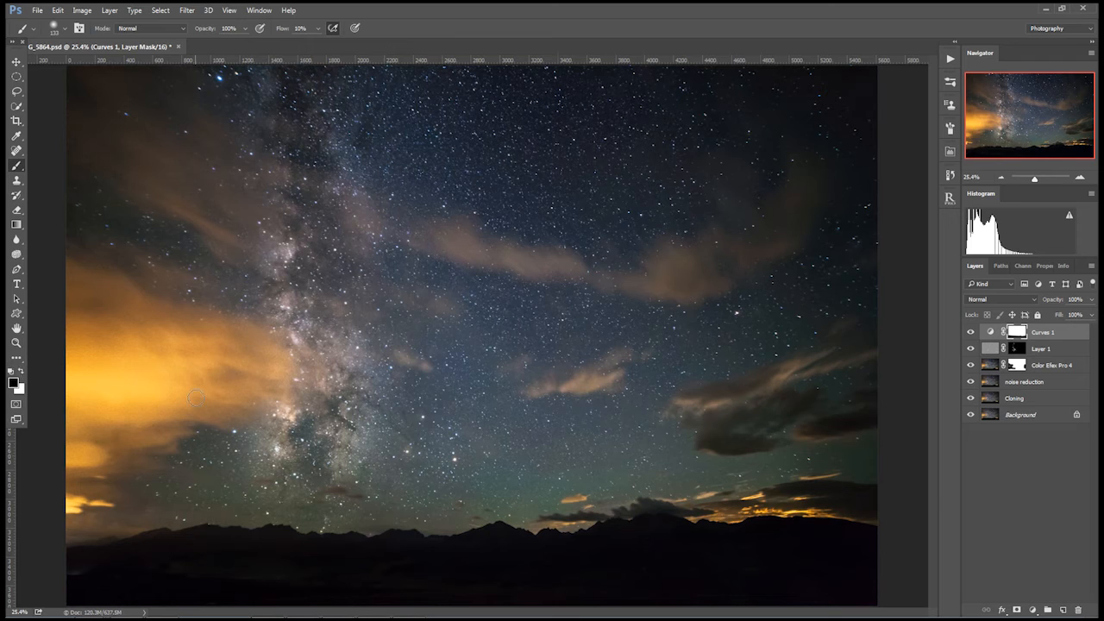
drag(157, 364, 202, 335)
key(backslash)
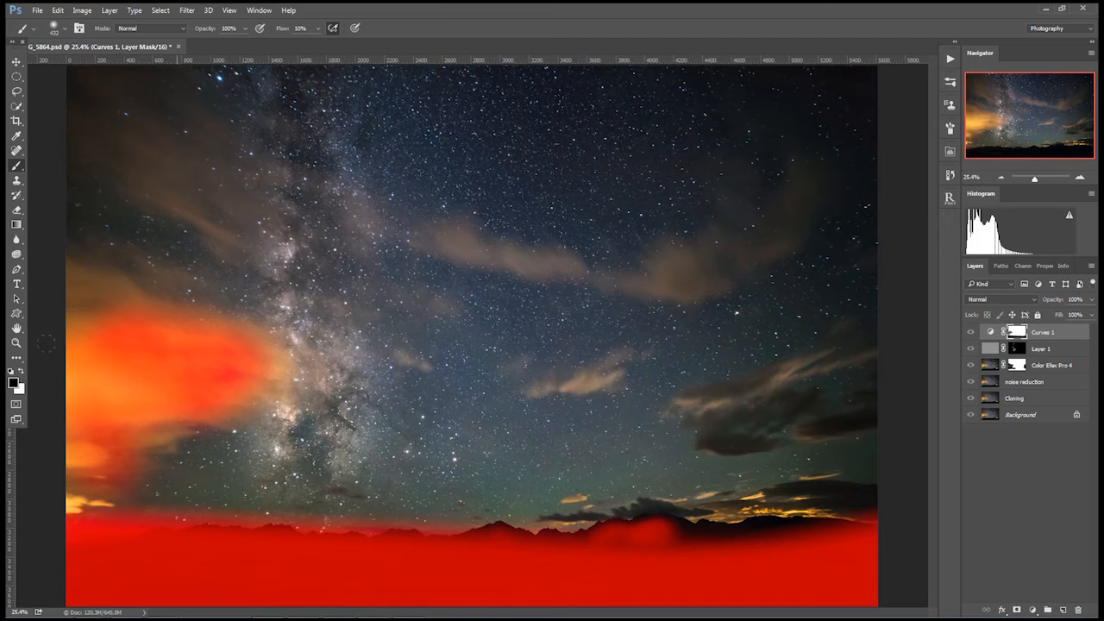
mouse_move(123, 432)
mouse_down()
mouse_move(111, 403)
mouse_move(53, 379)
mouse_move(100, 458)
mouse_move(54, 437)
mouse_move(84, 467)
mouse_move(100, 294)
mouse_up()
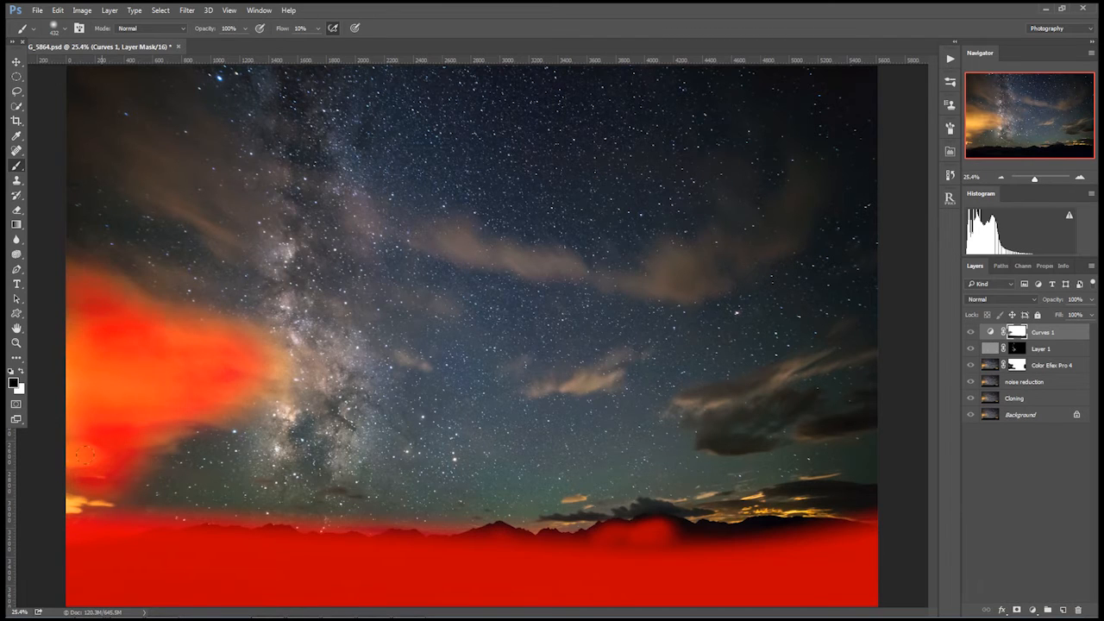
drag(84, 505, 79, 482)
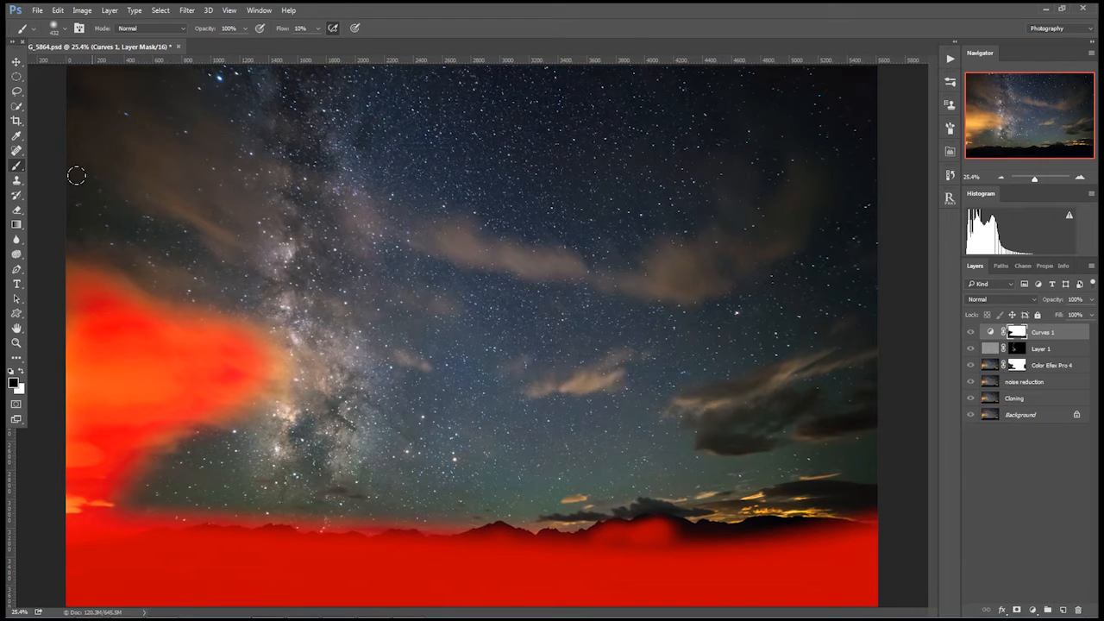
key(backslash)
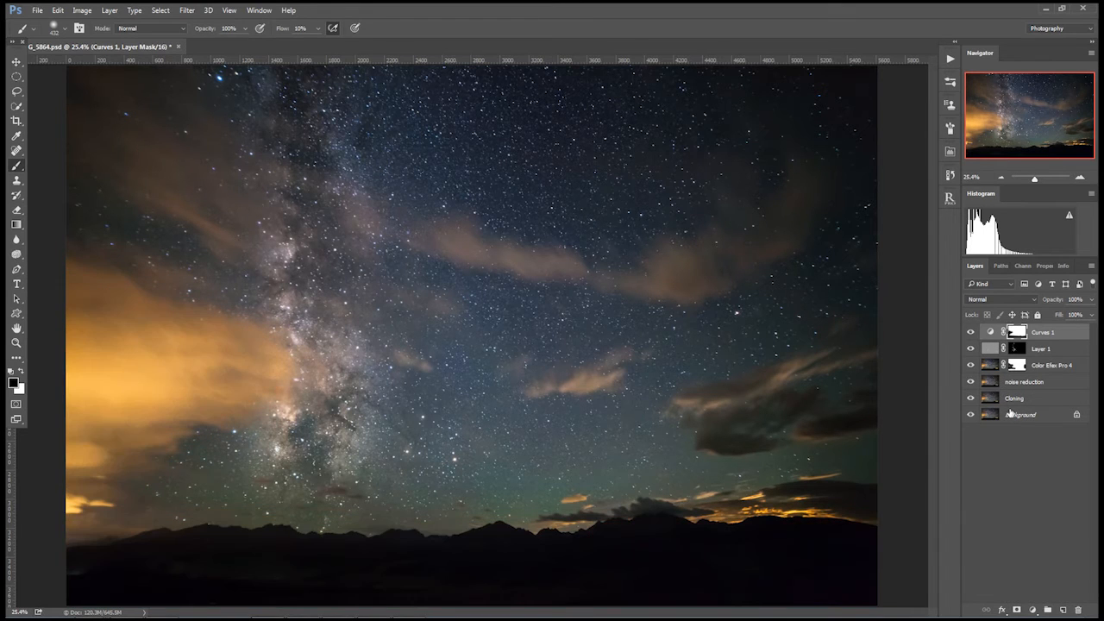
Paint black on the Curves 1 mask along the right-hand mountain ridge to fill the gaps in the foreground masking
key(backslash)
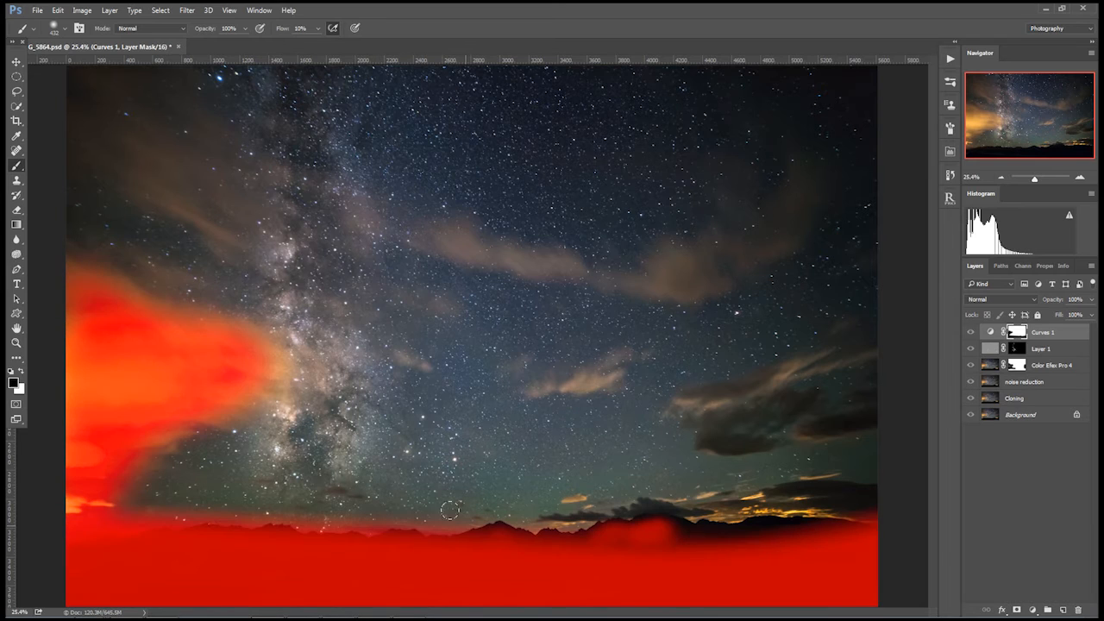
mouse_move(769, 524)
mouse_down()
mouse_move(645, 526)
mouse_move(731, 531)
mouse_move(659, 531)
mouse_up()
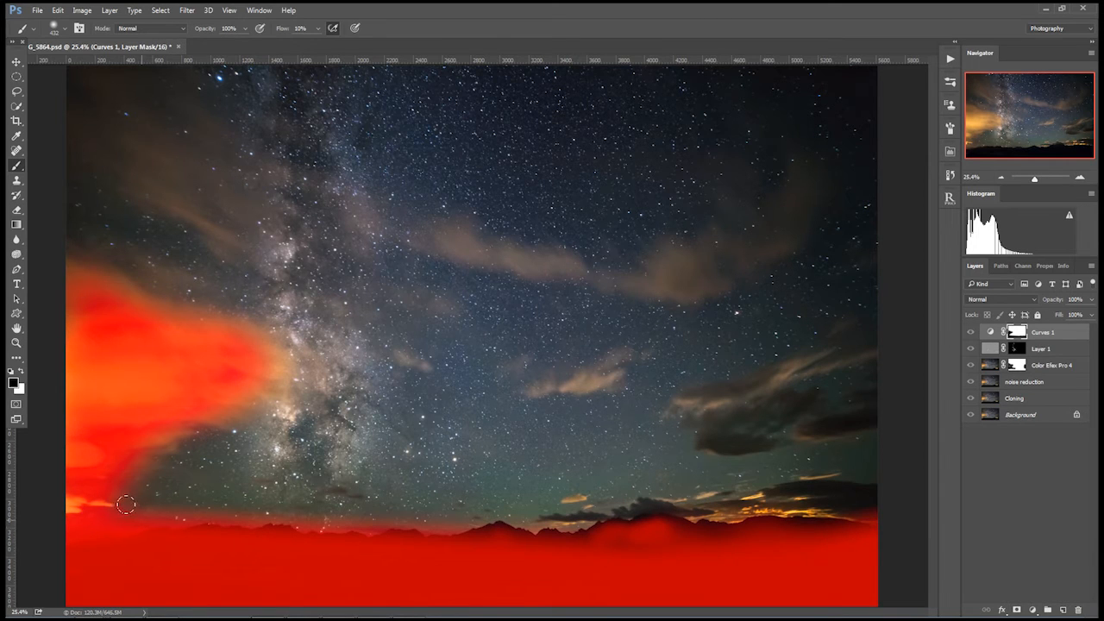
key(backslash)
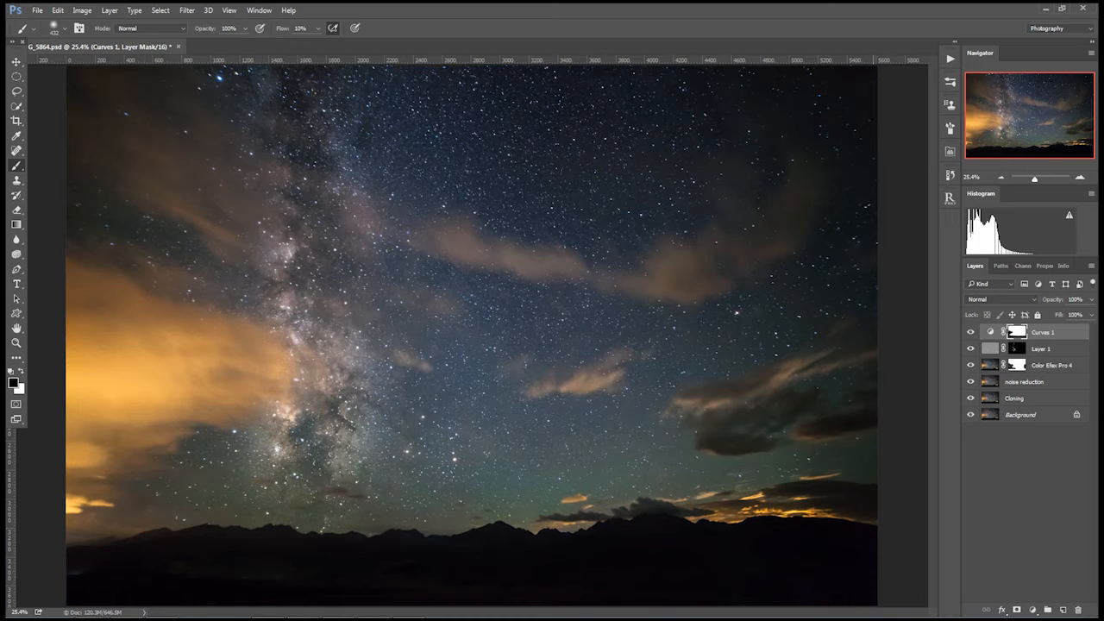
Move the upper point of the Curves 1 curve to input 186, output 195, compare before and after, and refresh the histogram
click(971, 332)
click(970, 332)
click(967, 330)
click(967, 330)
double_click(991, 332)
mouse_move(1079, 423)
mouse_down()
mouse_move(1061, 424)
mouse_move(1079, 423)
mouse_up()
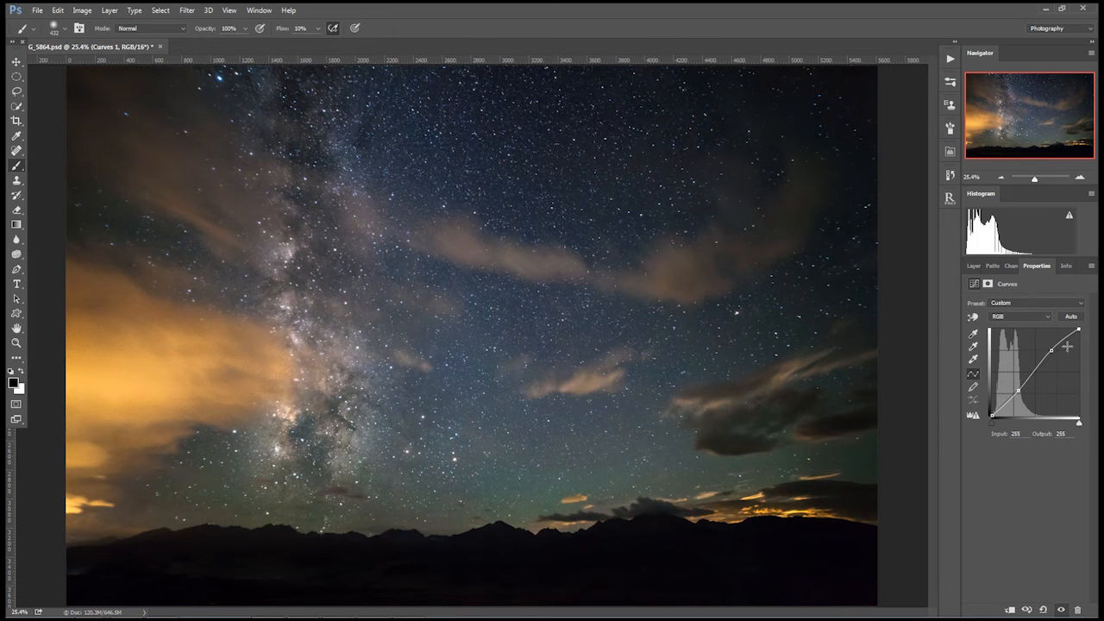
drag(1049, 352, 1053, 344)
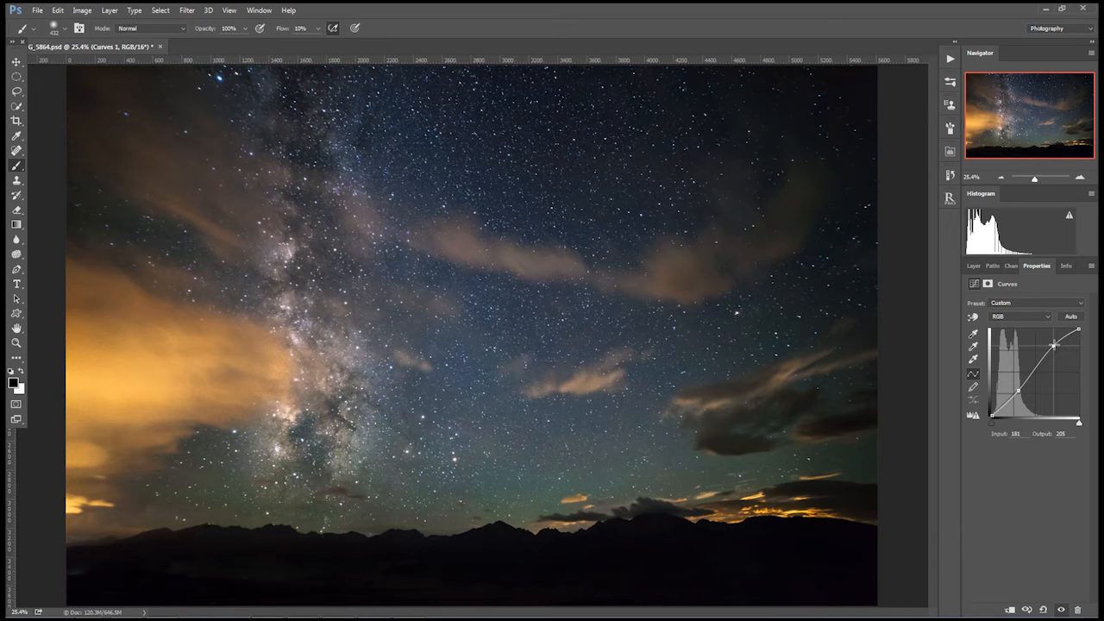
click(973, 265)
click(971, 333)
click(970, 333)
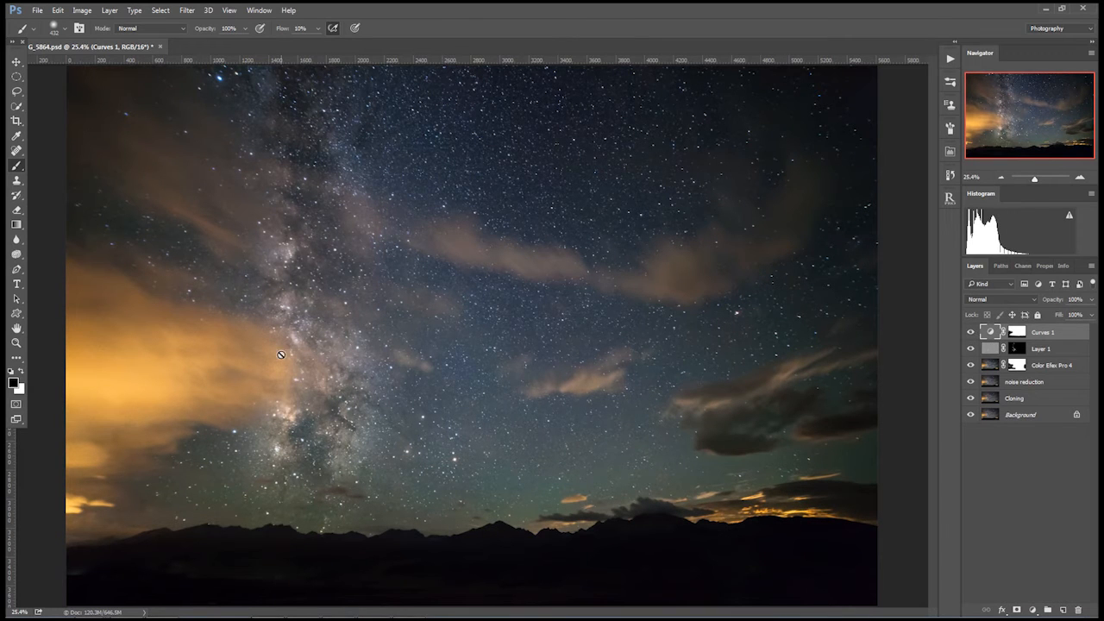
click(1069, 215)
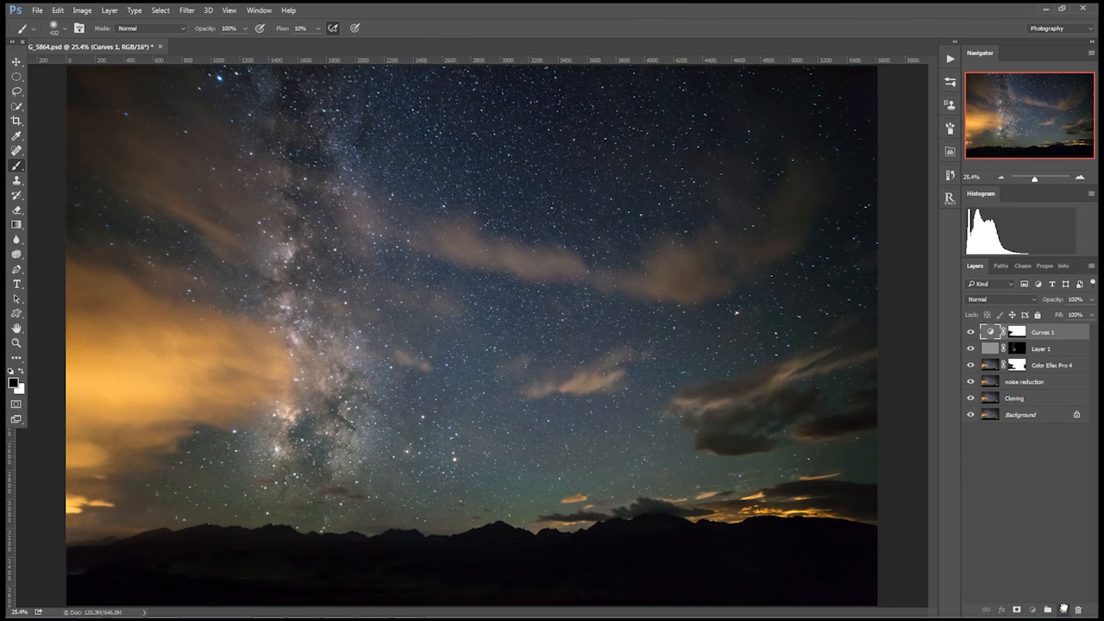
Duplicate the Curves 1 layer with its mask, then set the copy's lower curve point to input 58, output 58 and adjust its upper point
drag(1064, 609, 1066, 610)
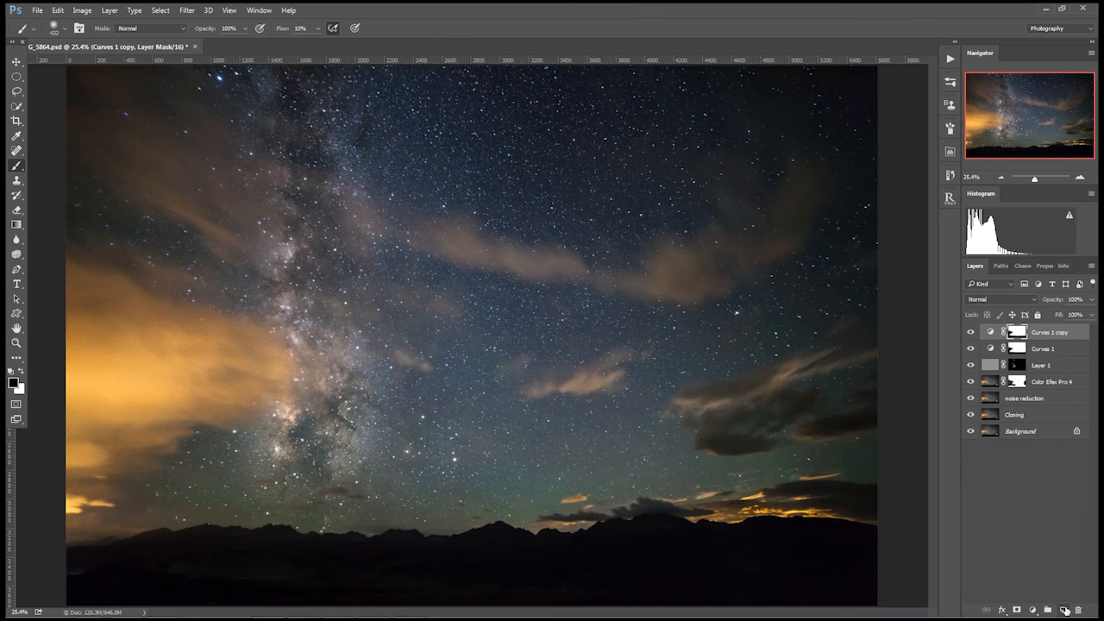
double_click(991, 333)
click(1012, 396)
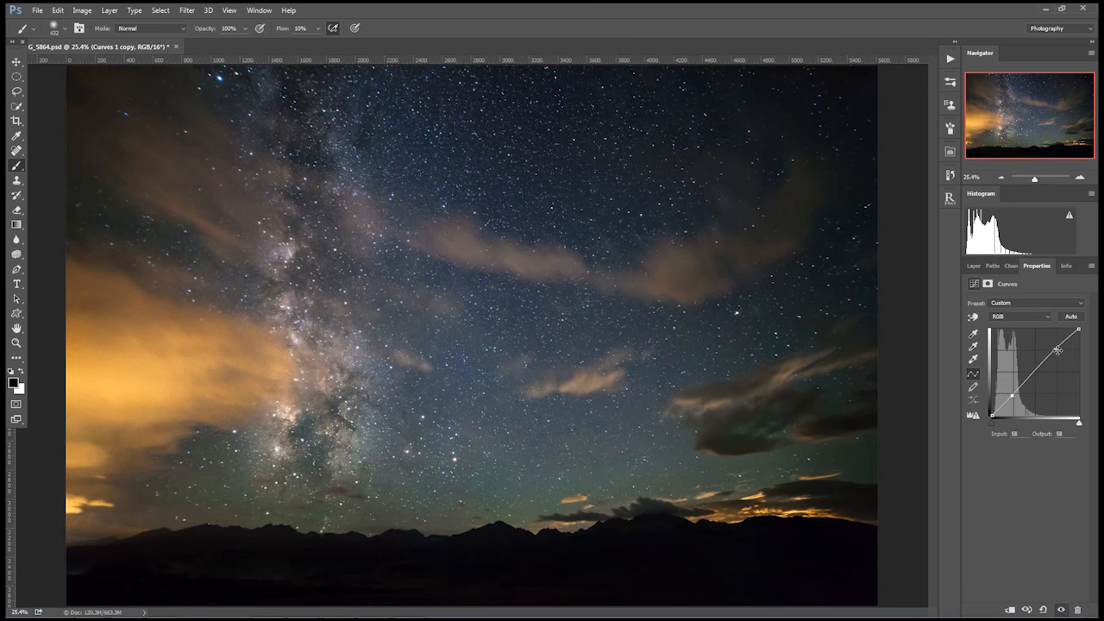
drag(1053, 348, 1056, 345)
click(974, 266)
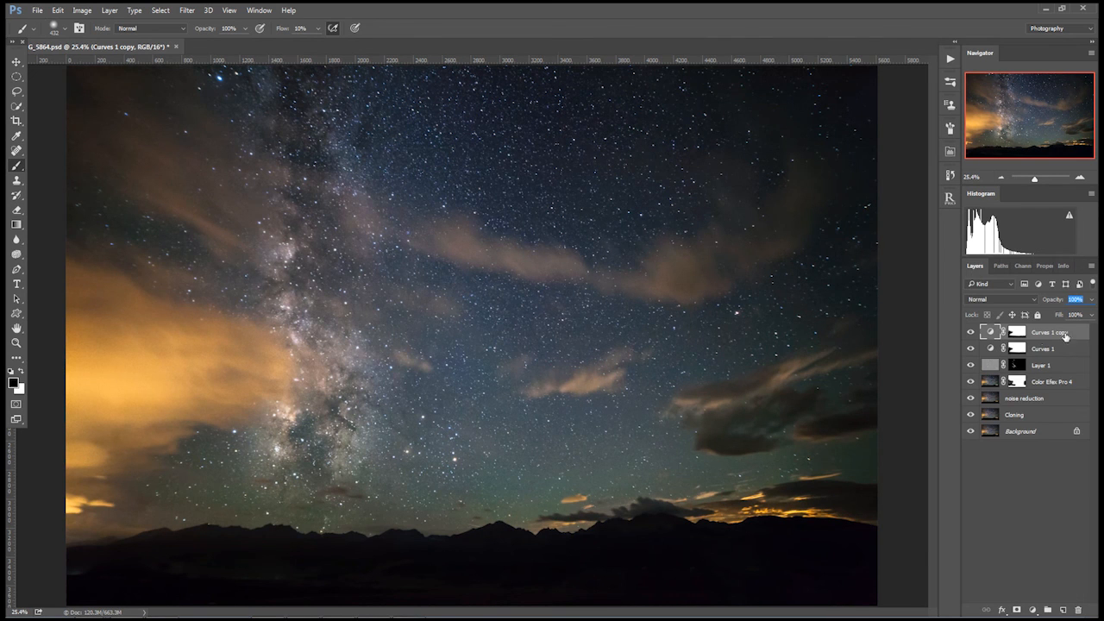
Set the opacity of the Curves 1 copy layer to 48% and compare the image with and without it
drag(1054, 301, 1024, 299)
click(971, 334)
click(972, 335)
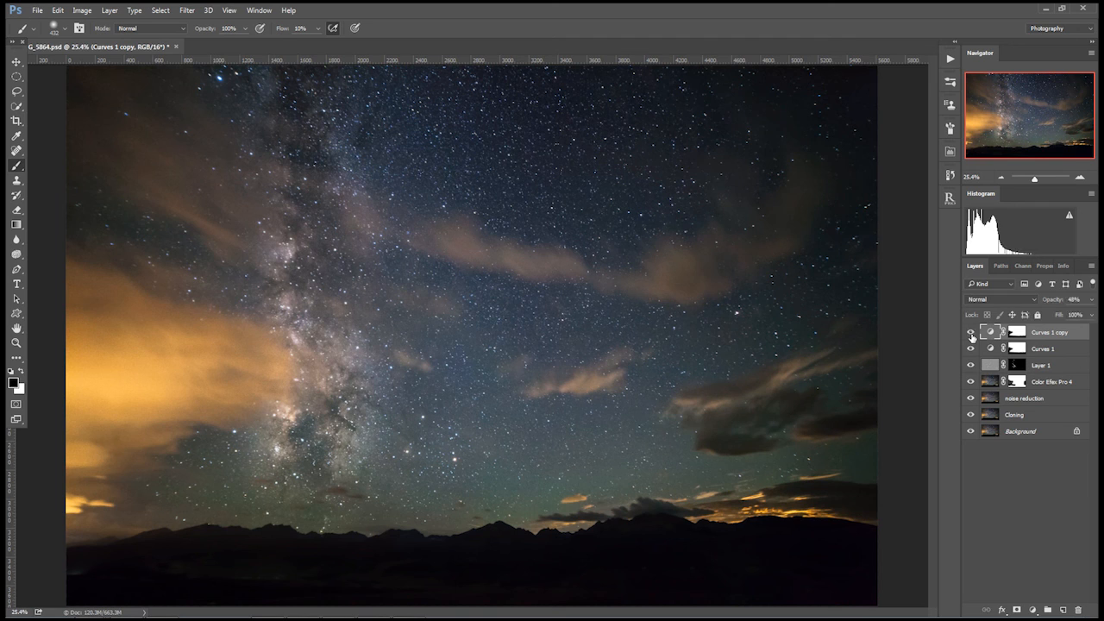
click(972, 334)
click(971, 335)
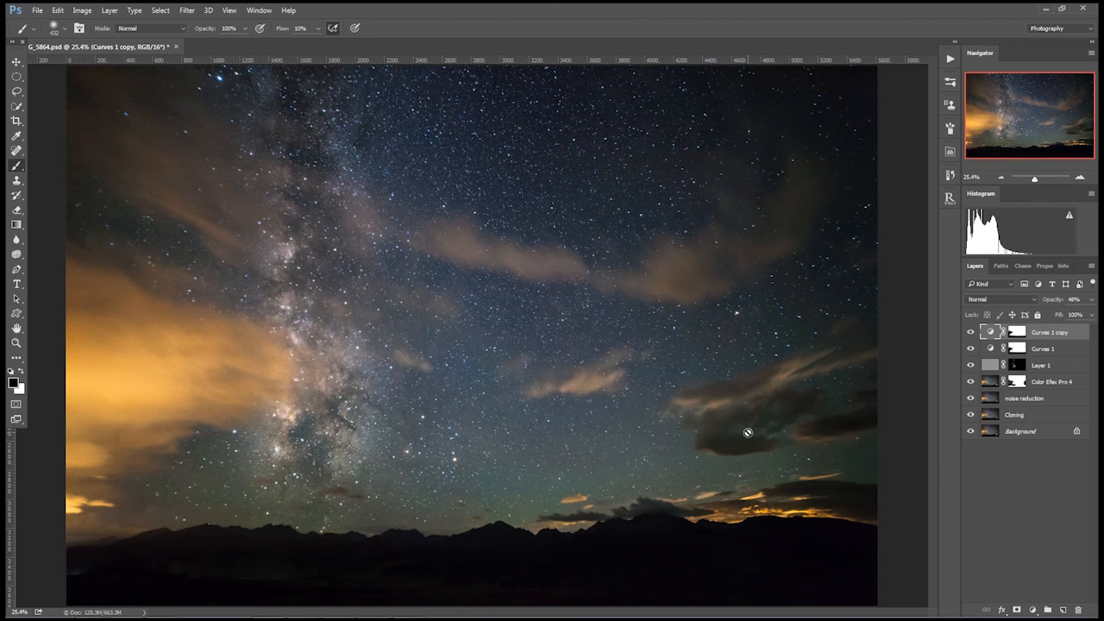